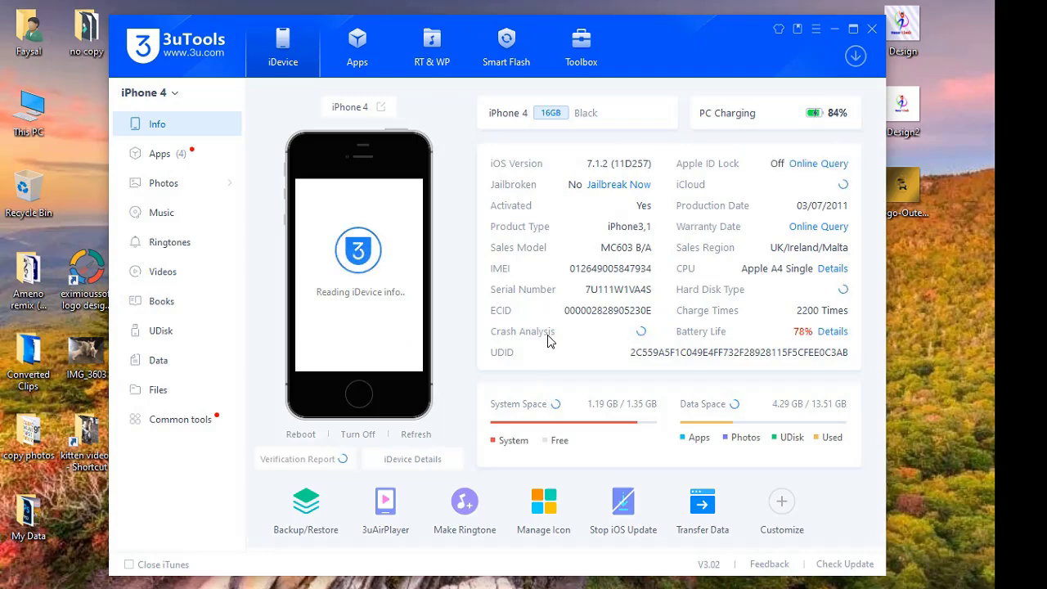
Look at the iPhone's photo albums, and view its live display with the Realtime Screen tool
{"action": "left_click", "coordinate": [168, 186]}
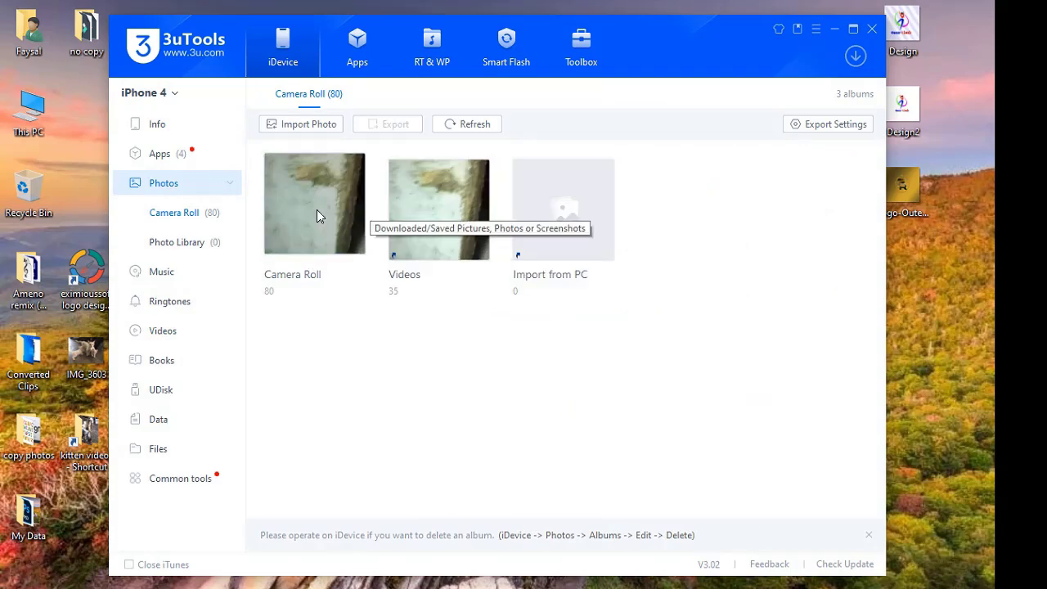
{"action": "left_click", "coordinate": [194, 482]}
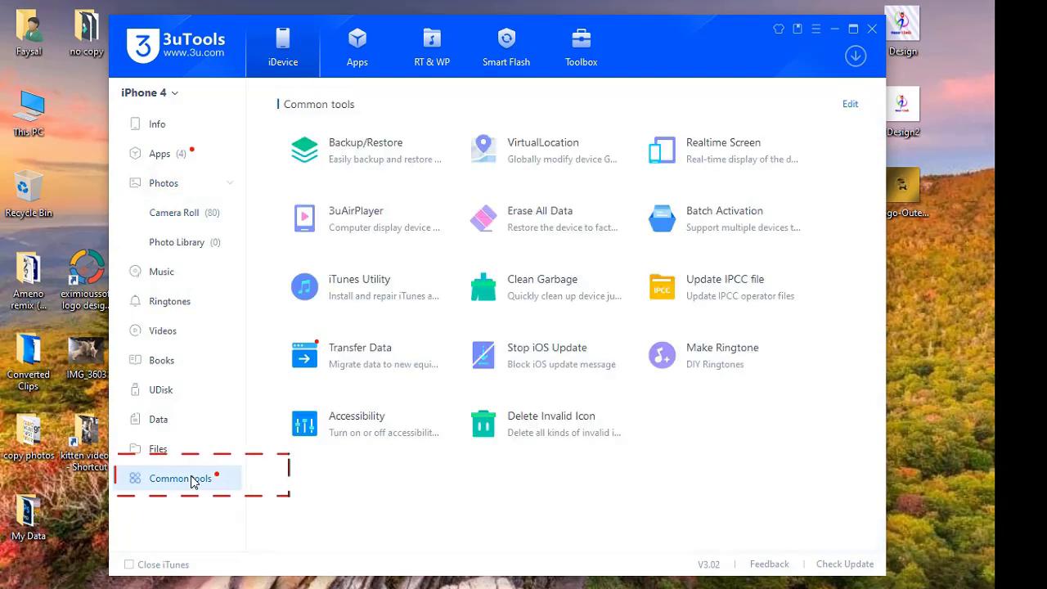
{"action": "left_click", "coordinate": [701, 162]}
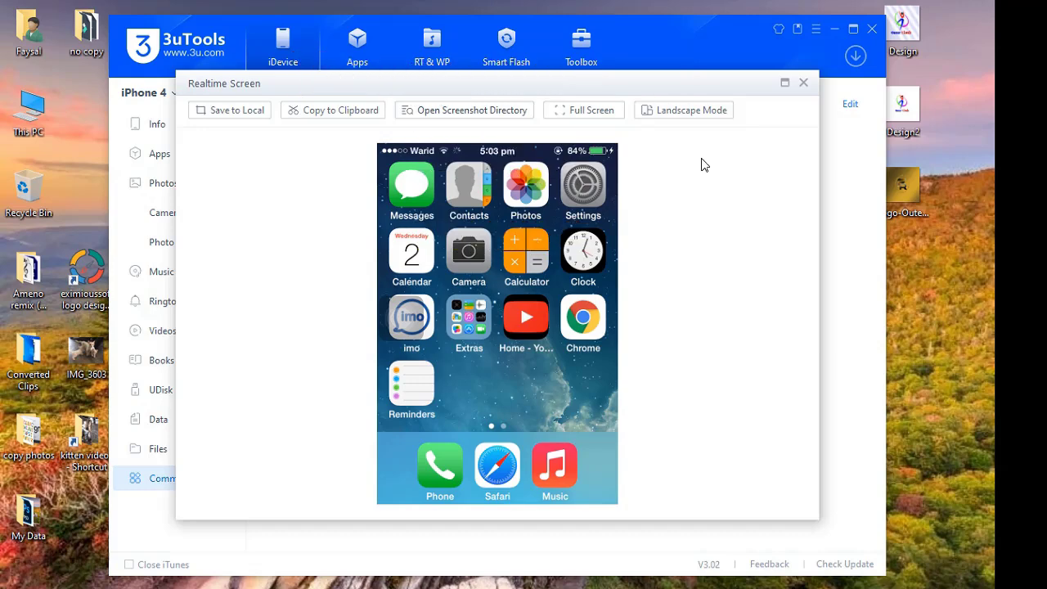
{"action": "left_click", "coordinate": [805, 84]}
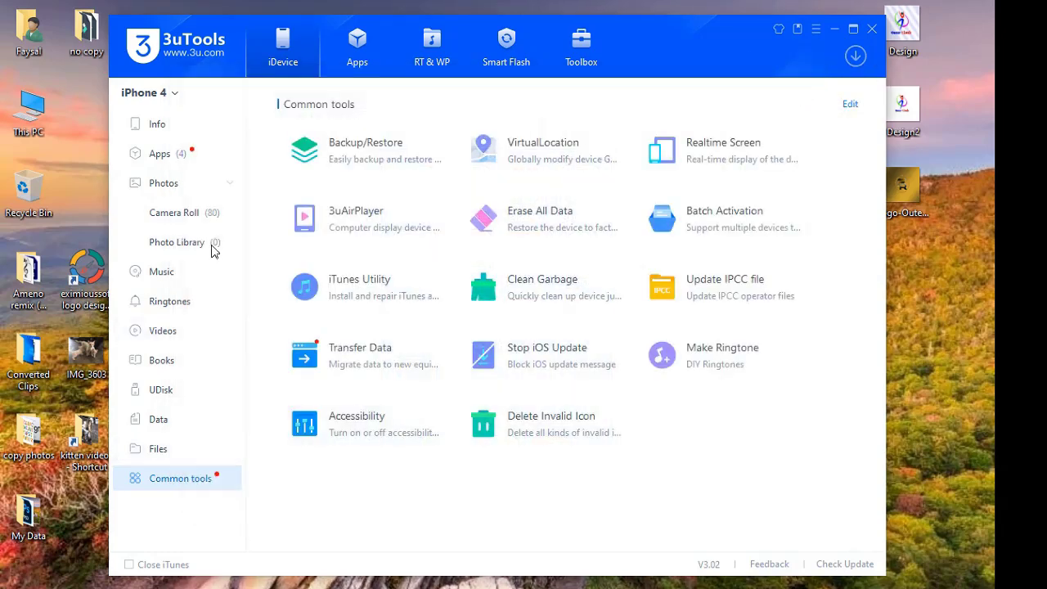
Start importing the Design2 image from the Desktop into the iPhone's Camera Roll
{"action": "left_click", "coordinate": [187, 219]}
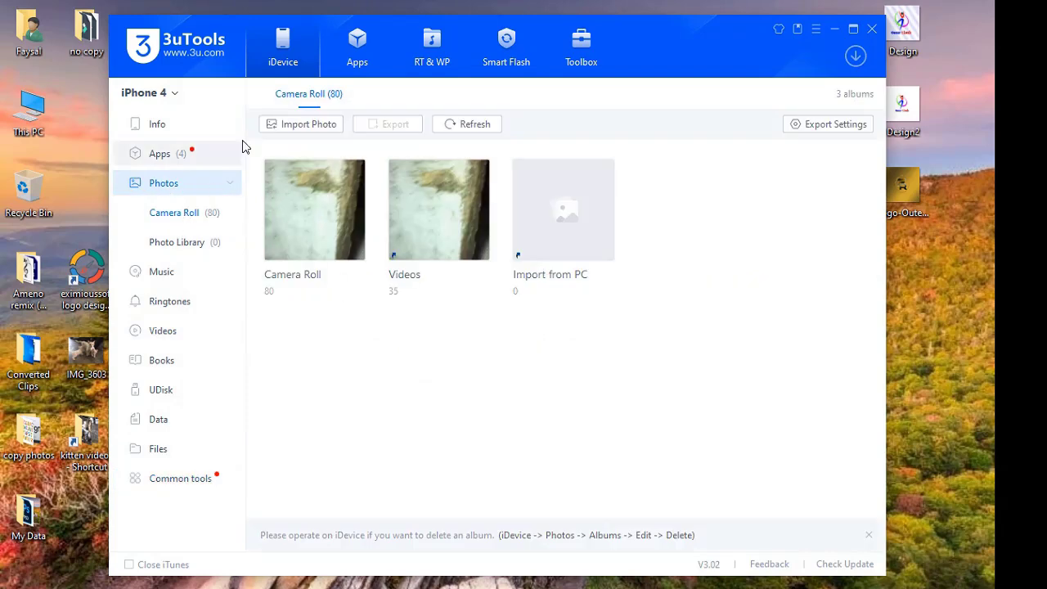
{"action": "left_click", "coordinate": [289, 123]}
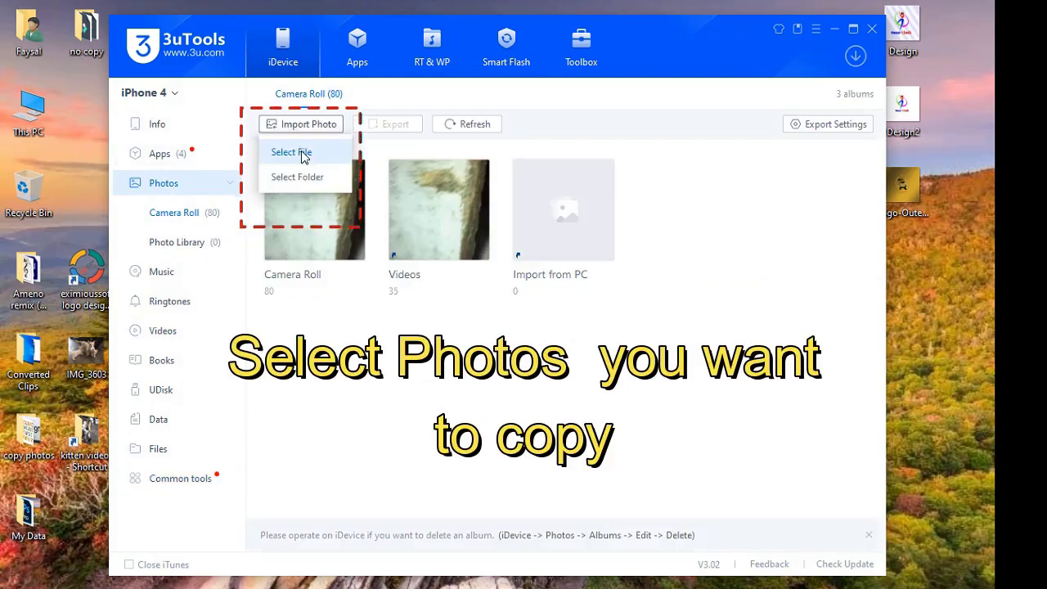
{"action": "left_click", "coordinate": [302, 154]}
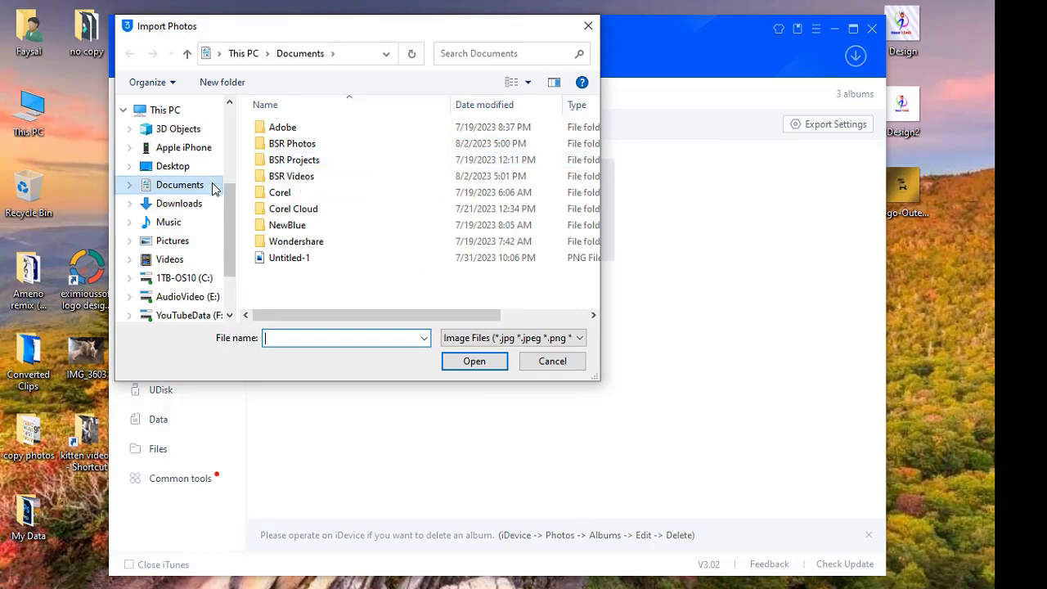
{"action": "left_click", "coordinate": [180, 168]}
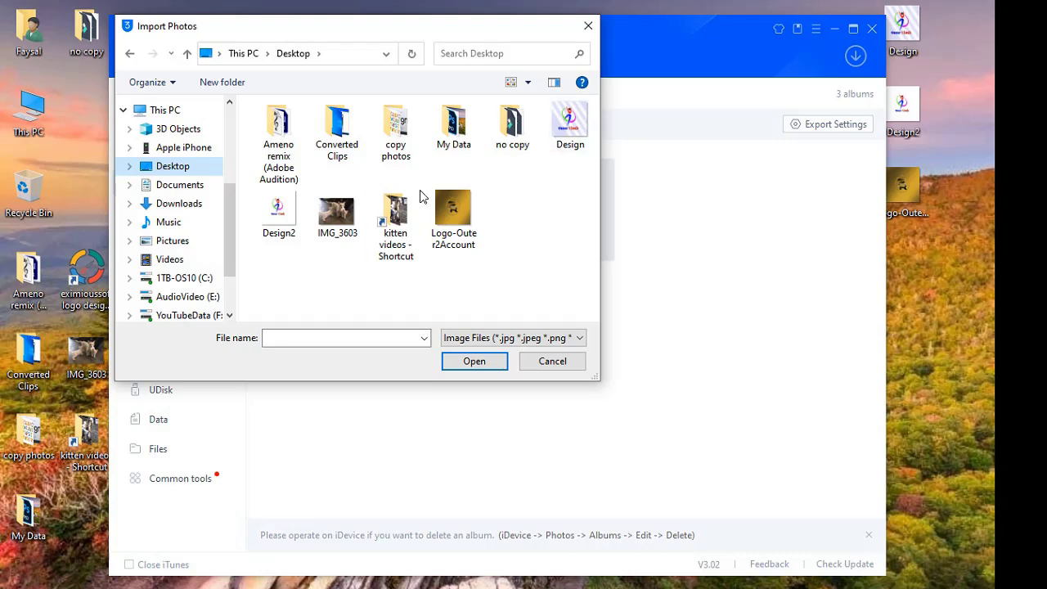
{"action": "left_click", "coordinate": [573, 137]}
{"action": "left_click", "coordinate": [291, 210]}
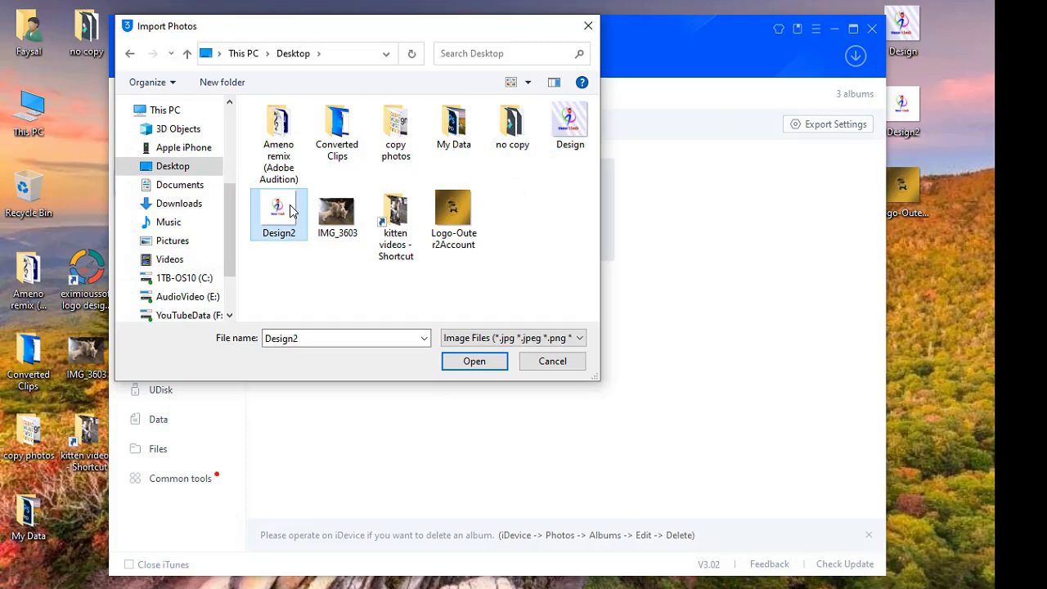
{"action": "left_click", "coordinate": [472, 219]}
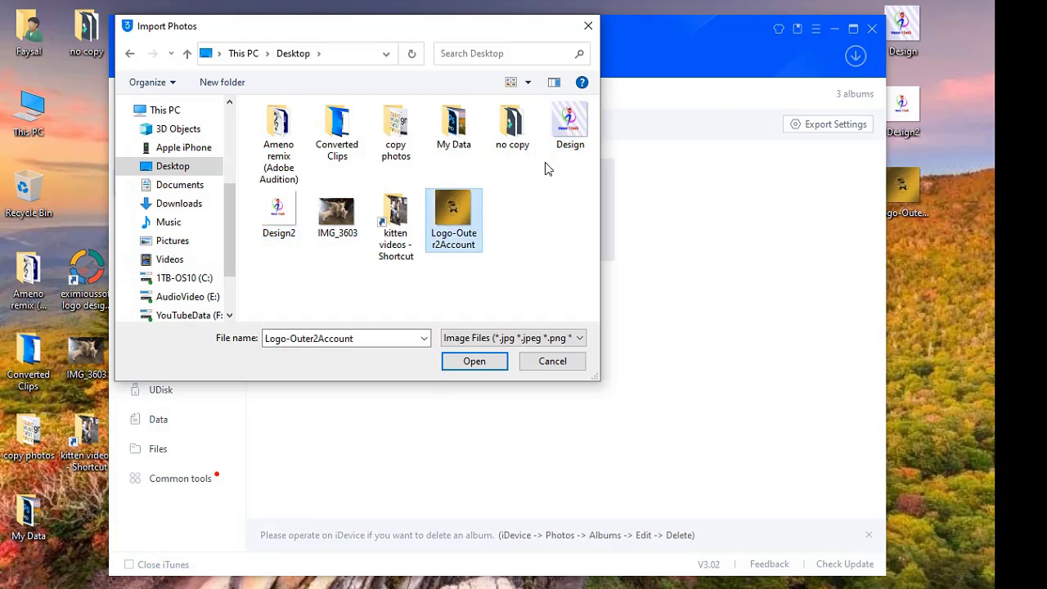
{"action": "left_click", "coordinate": [288, 214]}
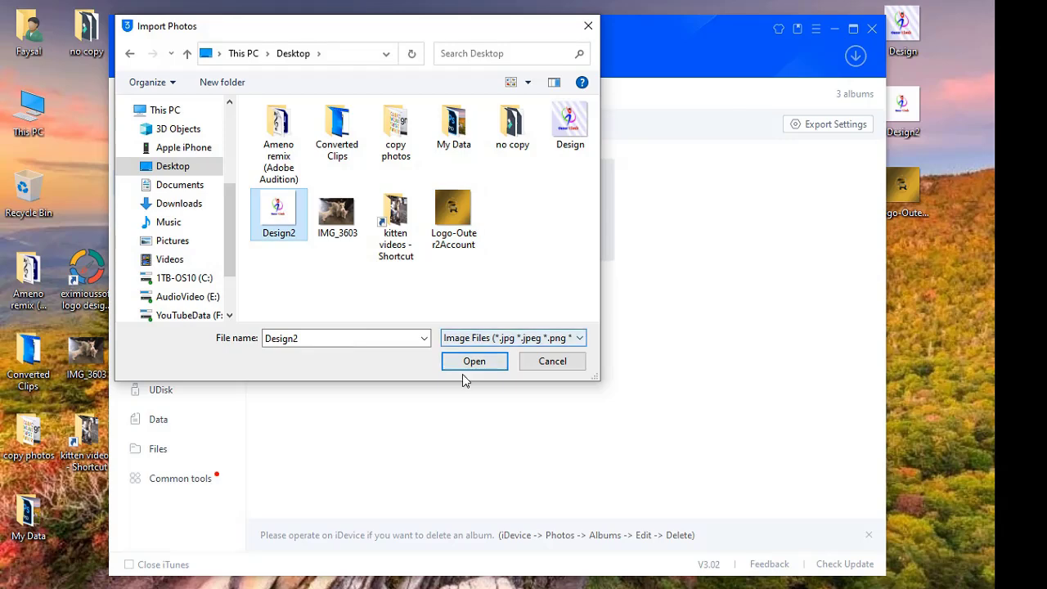
{"action": "left_click", "coordinate": [463, 365]}
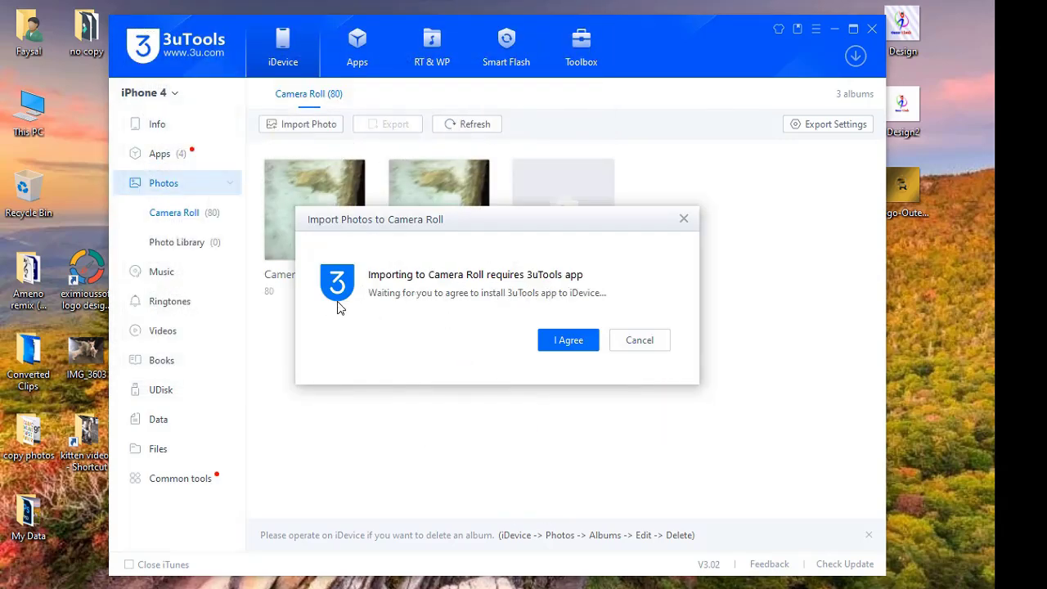
Agree to install the 3uTools app on the iPhone, and quit the pending photo import
{"action": "left_click", "coordinate": [571, 342]}
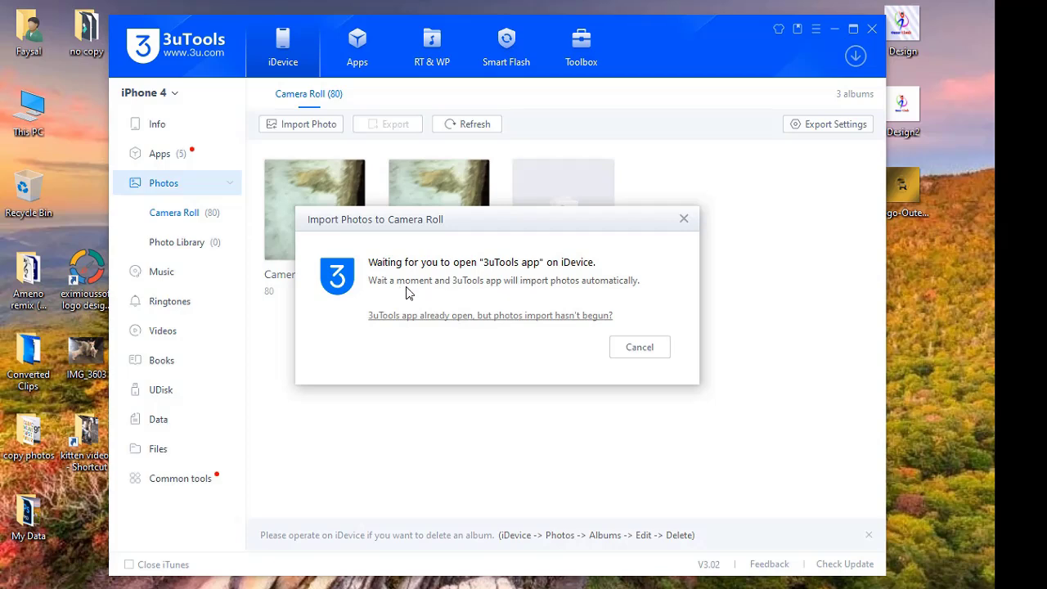
{"action": "left_click", "coordinate": [640, 348]}
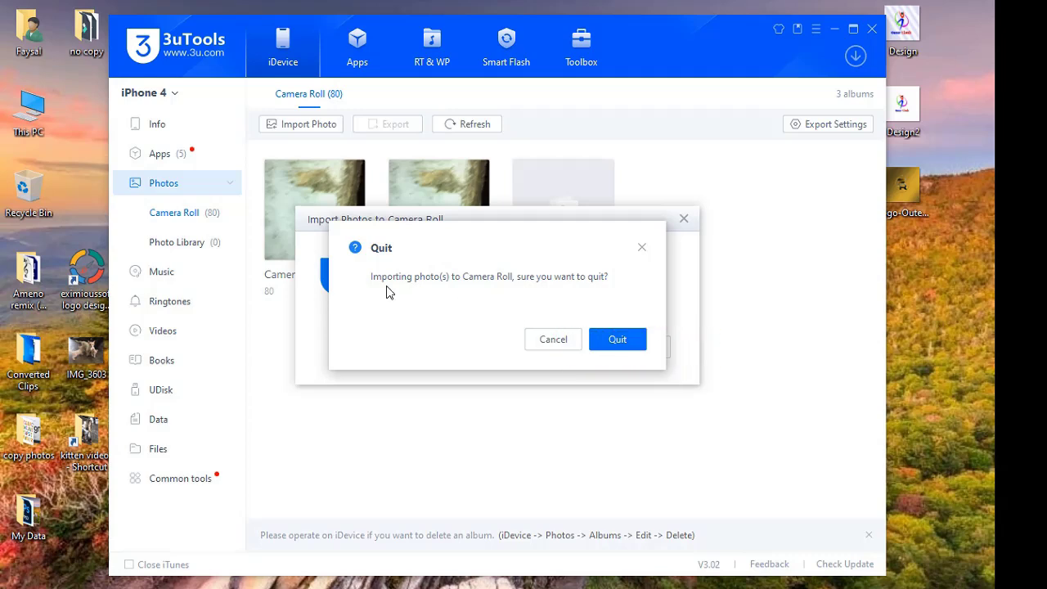
{"action": "left_click", "coordinate": [606, 340]}
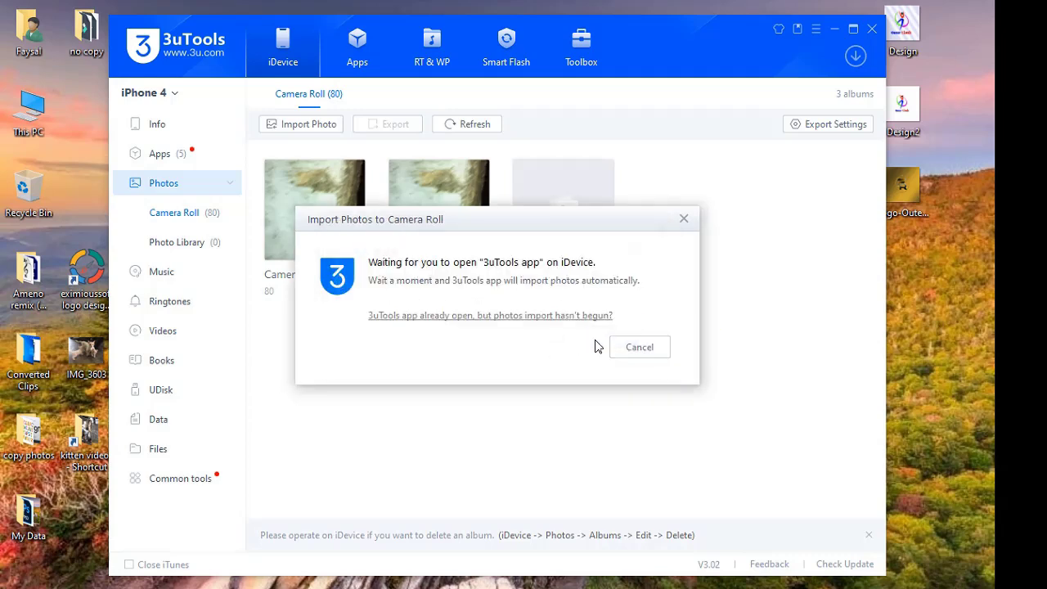
Check the iPhone's live display with Realtime Screen and view the list of its installed apps
{"action": "left_click", "coordinate": [197, 479]}
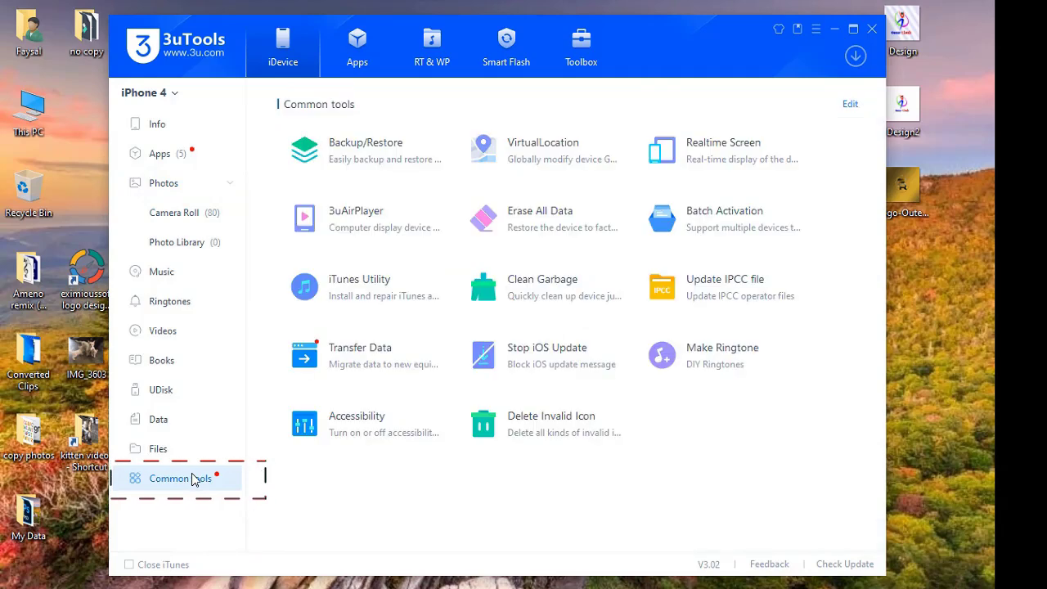
{"action": "left_click", "coordinate": [755, 154]}
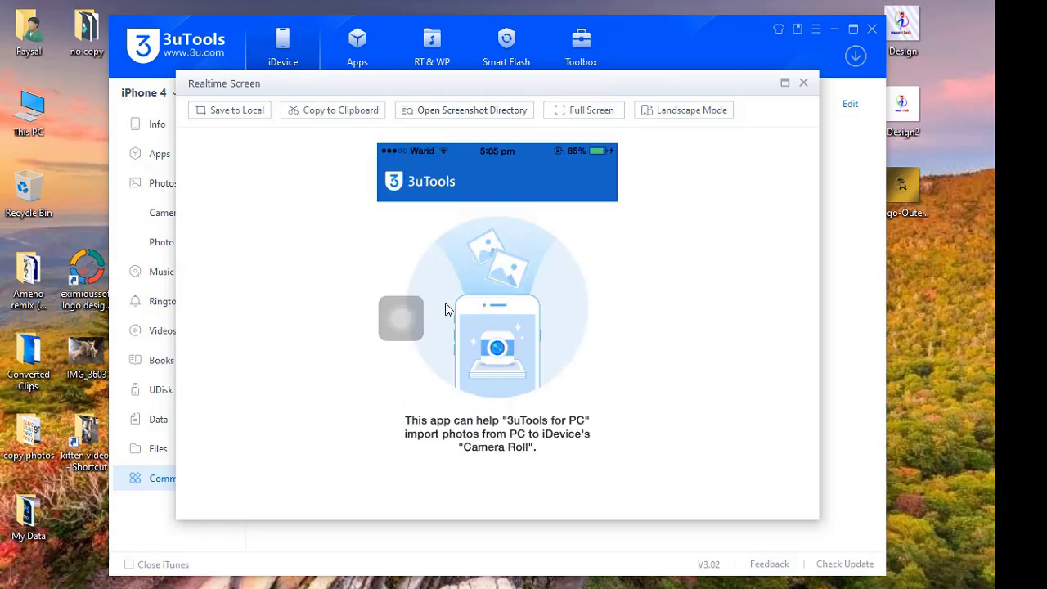
{"action": "left_click", "coordinate": [804, 83]}
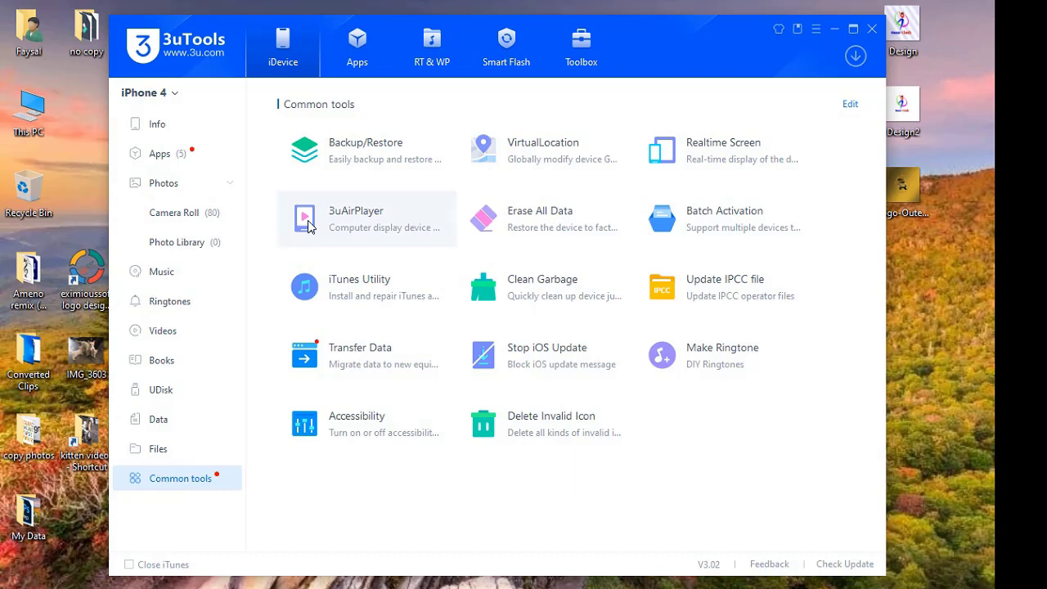
{"action": "left_click", "coordinate": [159, 160]}
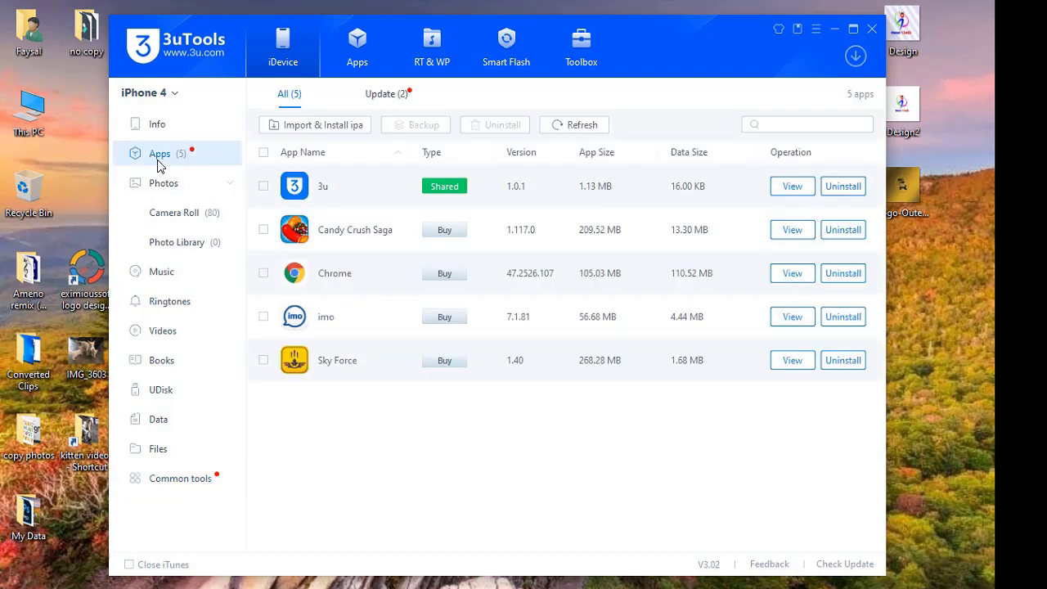
Start importing Design, Logo-Outer2Account and Design2 from the Desktop into the Camera Roll, and quit the import
{"action": "left_click", "coordinate": [186, 215]}
{"action": "left_click", "coordinate": [301, 125]}
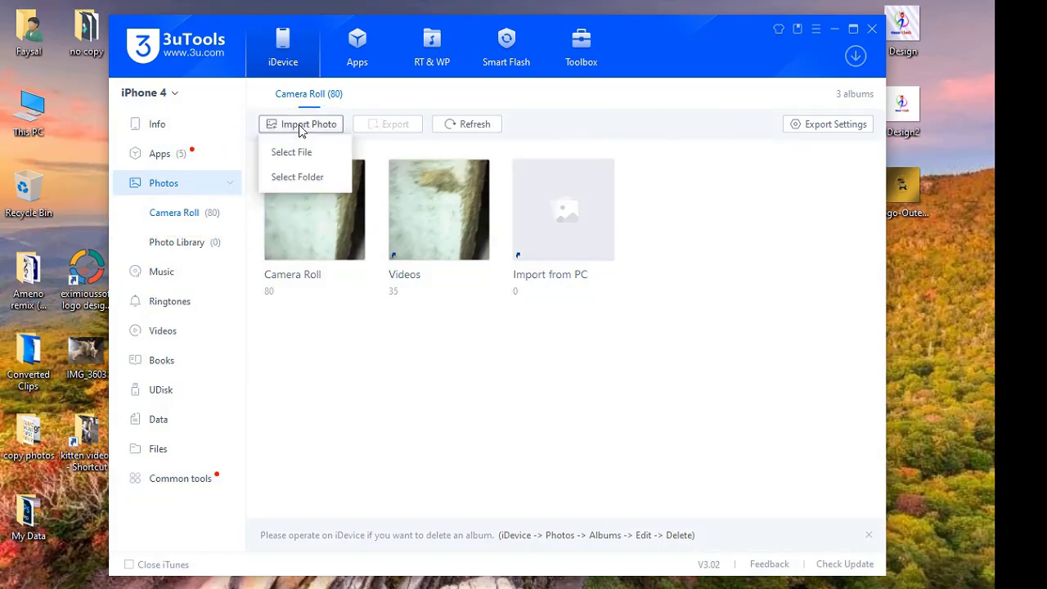
{"action": "left_click", "coordinate": [310, 154]}
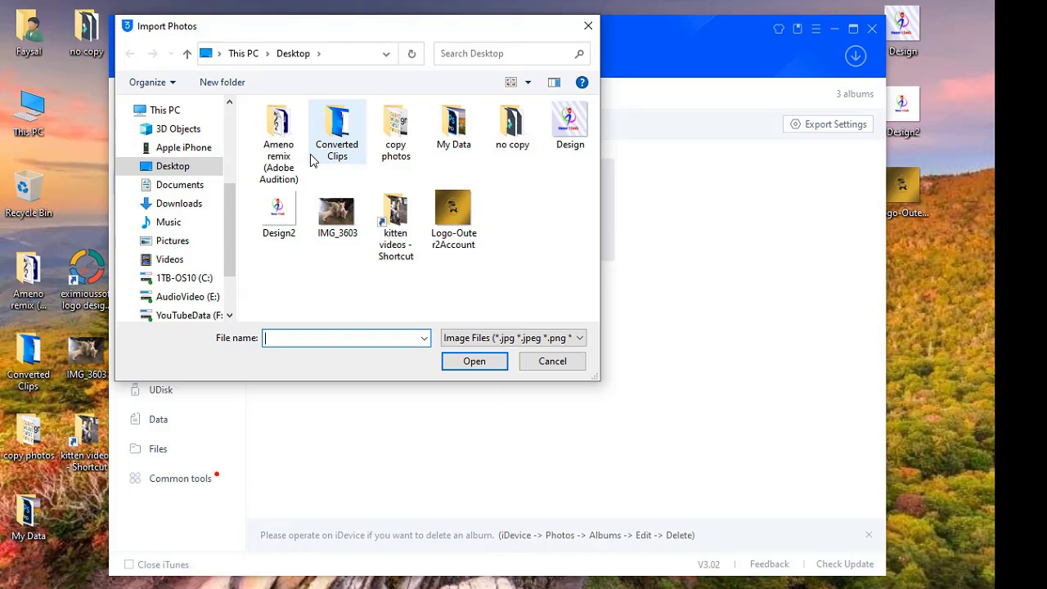
{"action": "left_click", "coordinate": [572, 135]}
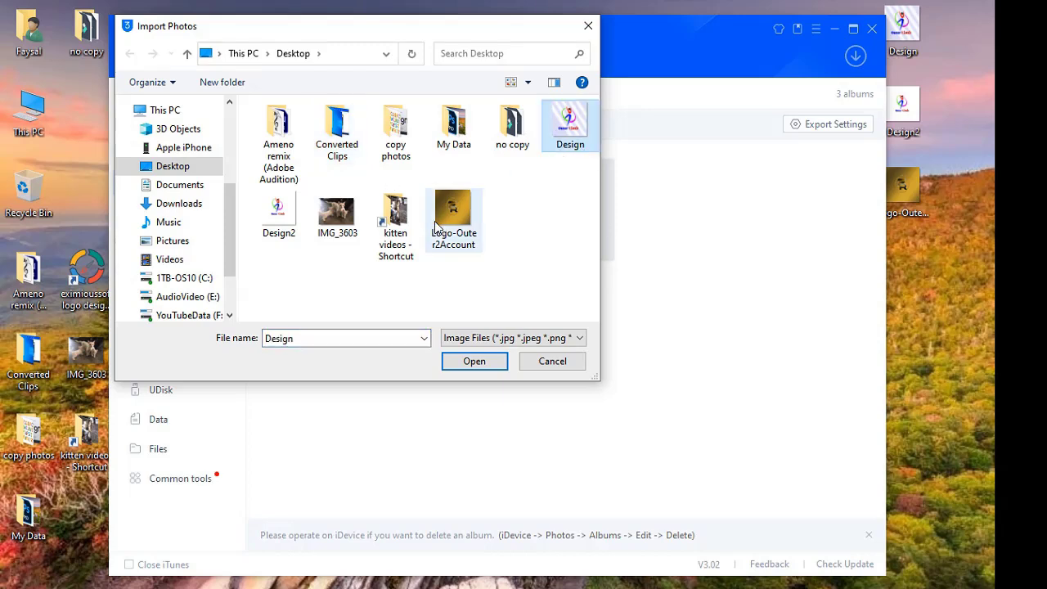
{"action": "left_click", "coordinate": [441, 223], "text": "ctrl"}
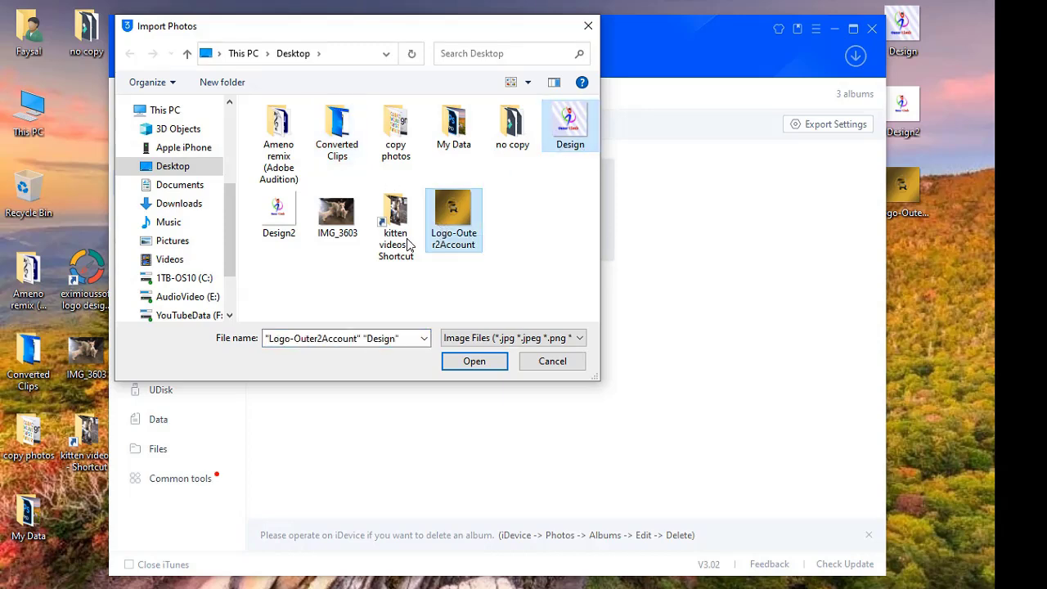
{"action": "left_click", "coordinate": [270, 223], "text": "ctrl"}
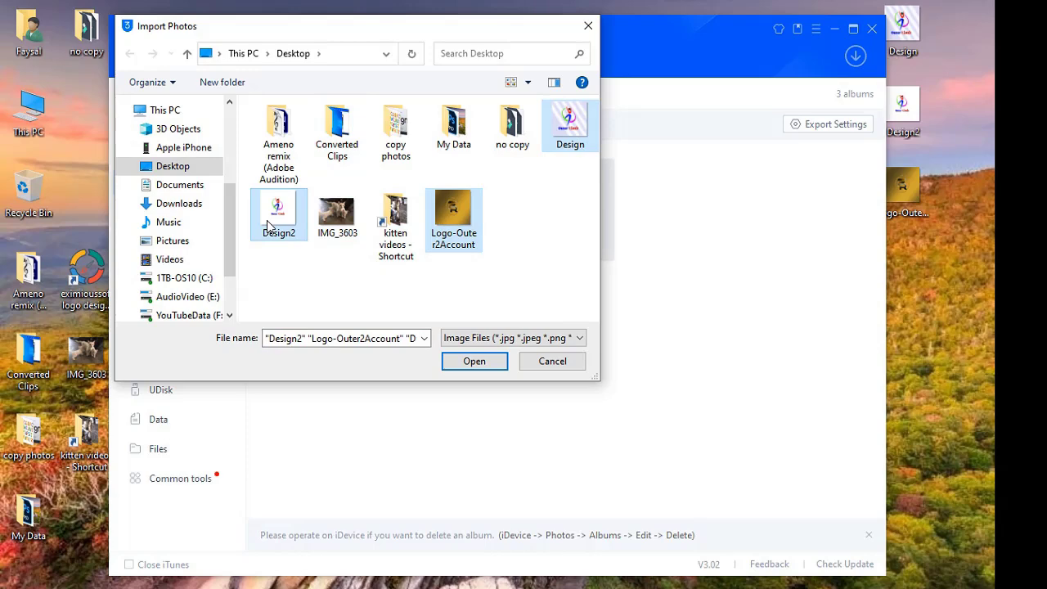
{"action": "left_click", "coordinate": [475, 361]}
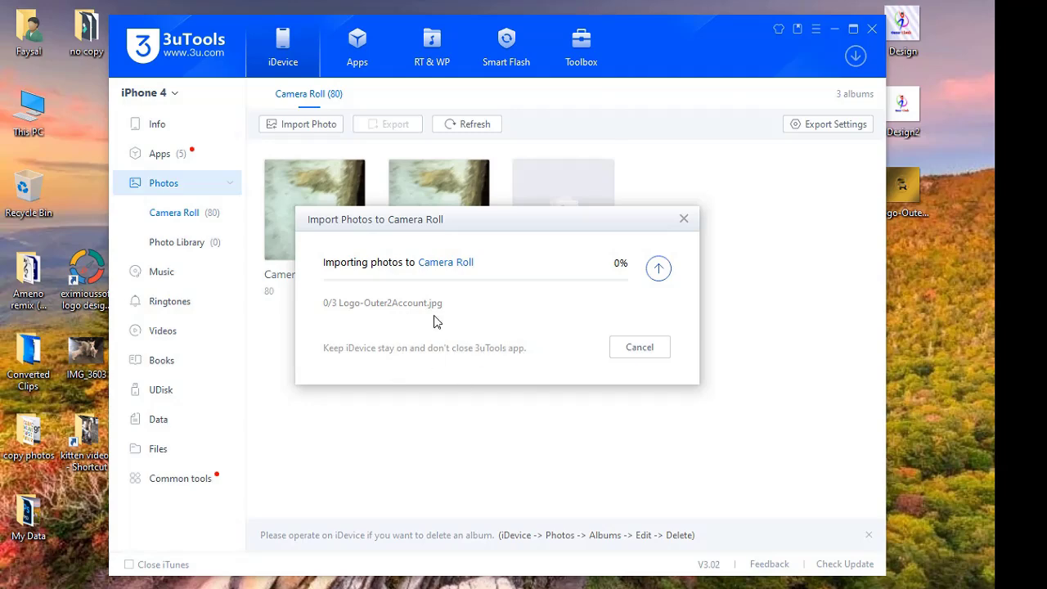
{"action": "left_click", "coordinate": [635, 353]}
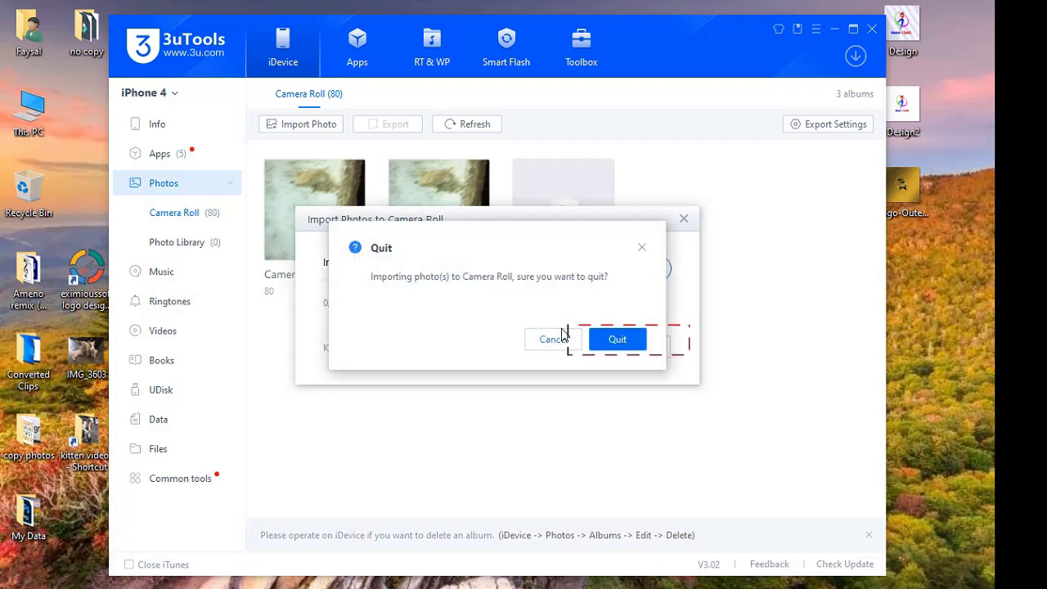
{"action": "left_click", "coordinate": [616, 342]}
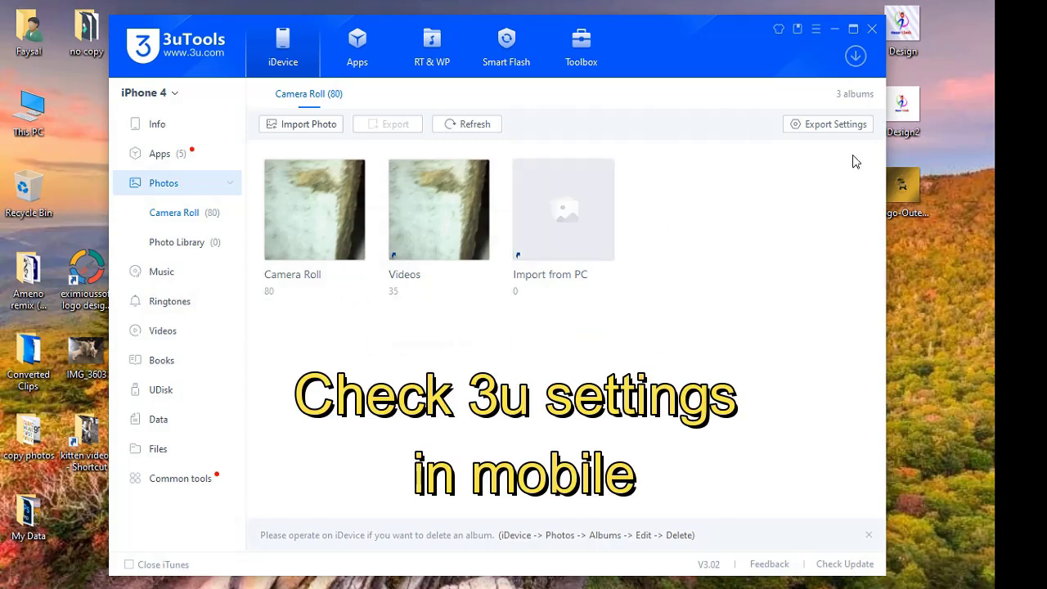
Allow the 3u app to access the iPhone's photos through the Realtime Screen view
{"action": "left_click", "coordinate": [179, 481]}
{"action": "left_click", "coordinate": [740, 144]}
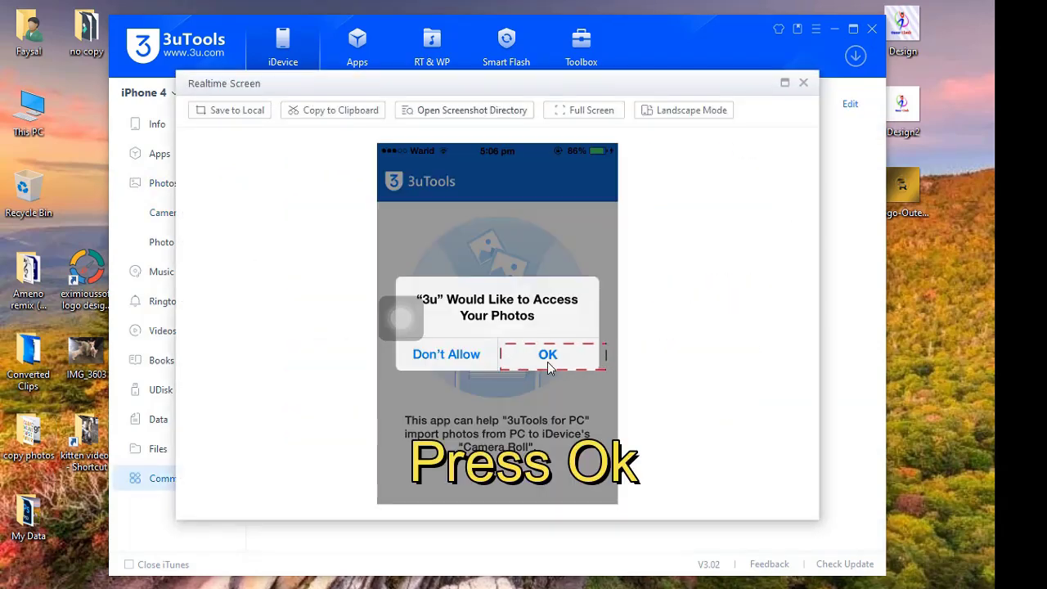
{"action": "left_click", "coordinate": [547, 361]}
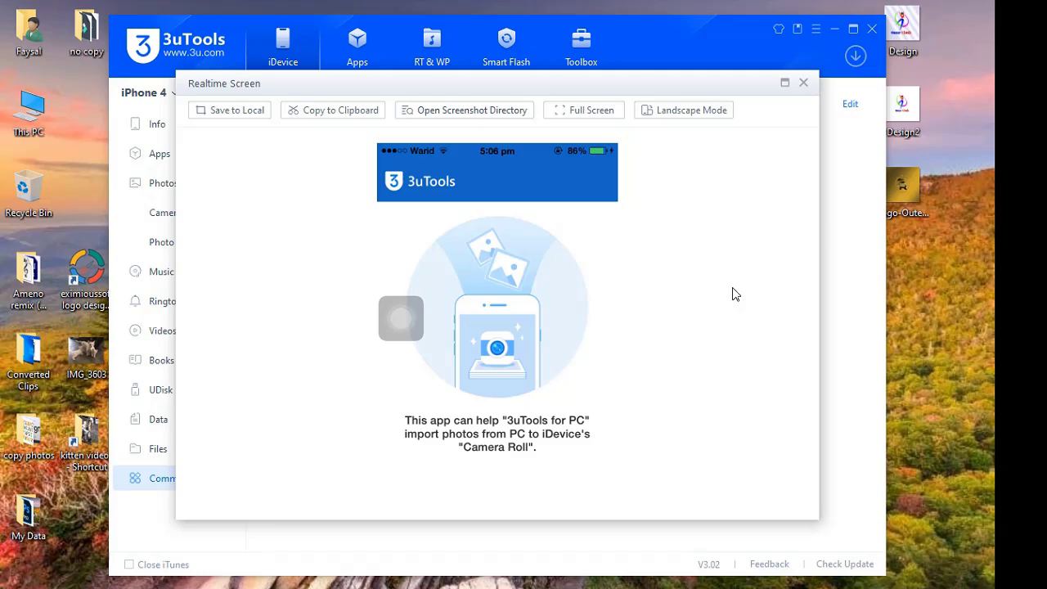
{"action": "left_click", "coordinate": [803, 83]}
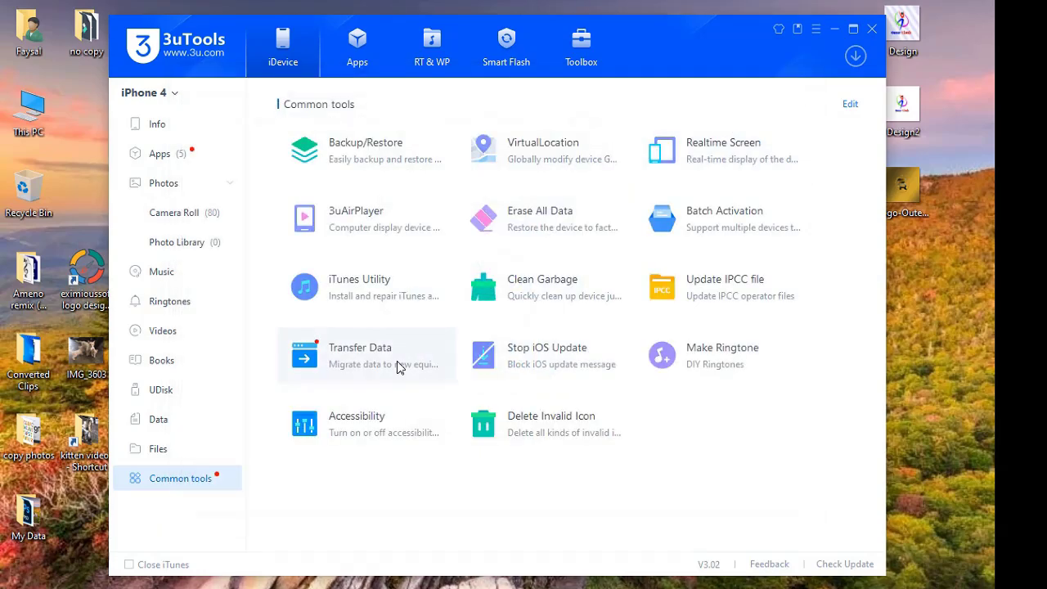
Import the Design, Logo-Outer2Account and Design2 images from the Desktop into the iPhone's Camera Roll
{"action": "left_click", "coordinate": [172, 216]}
{"action": "left_click", "coordinate": [302, 127]}
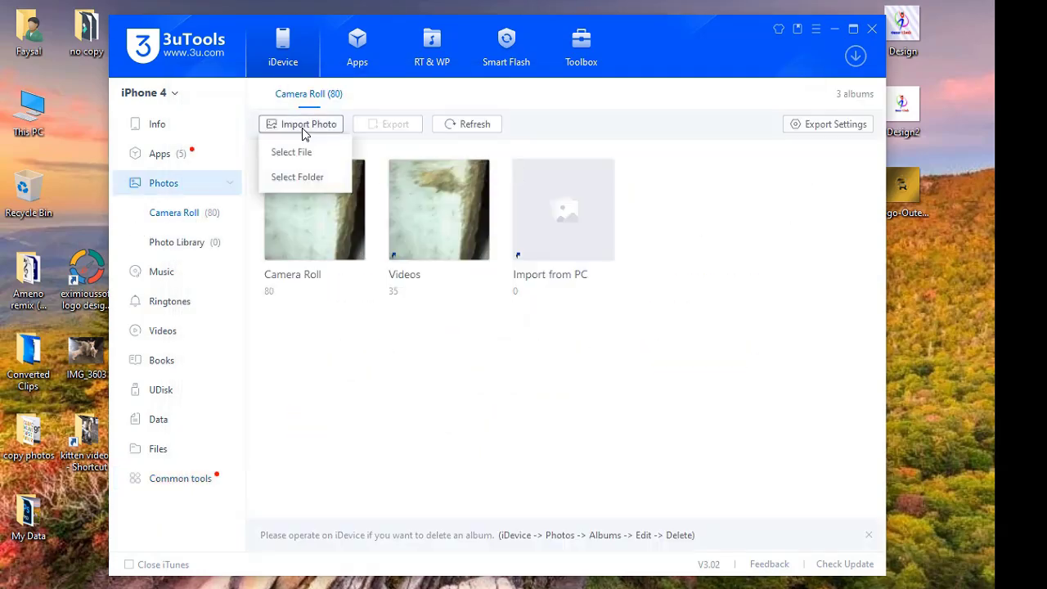
{"action": "left_click", "coordinate": [311, 156]}
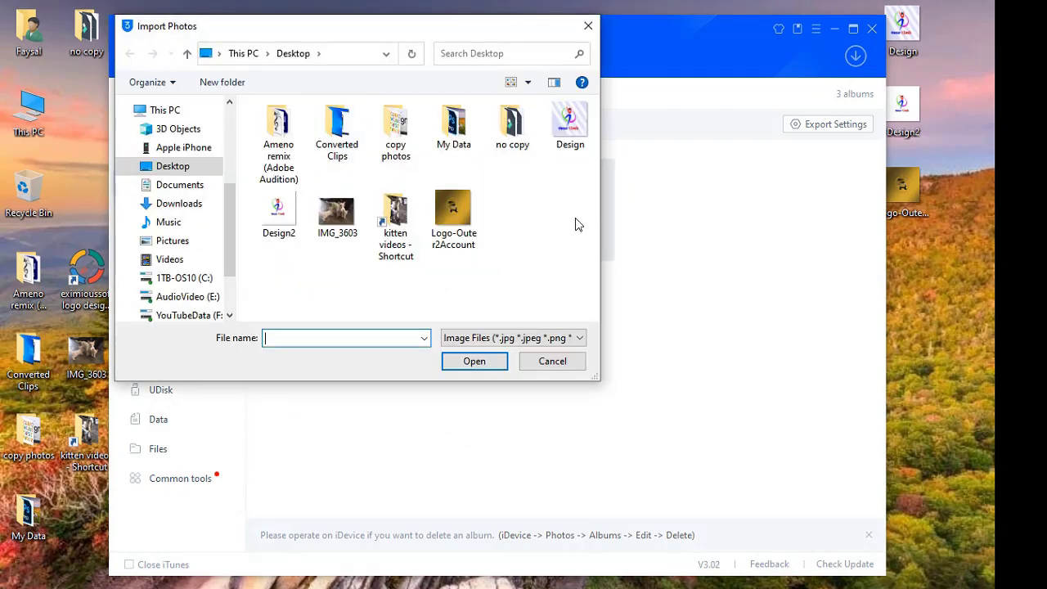
{"action": "left_click", "coordinate": [574, 140]}
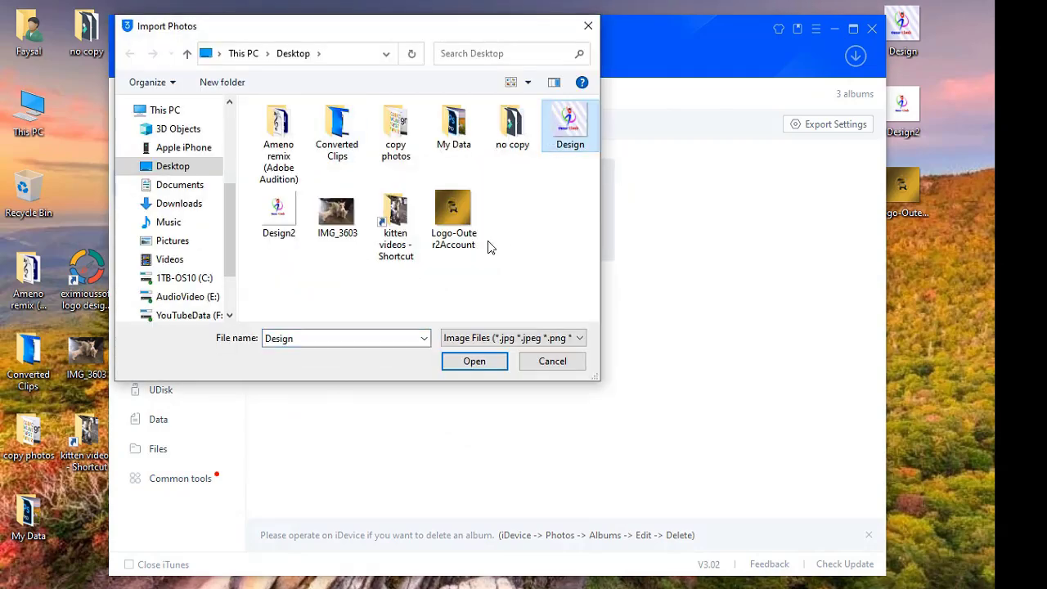
{"action": "left_click", "coordinate": [458, 233], "text": "ctrl"}
{"action": "left_click", "coordinate": [278, 238], "text": "ctrl"}
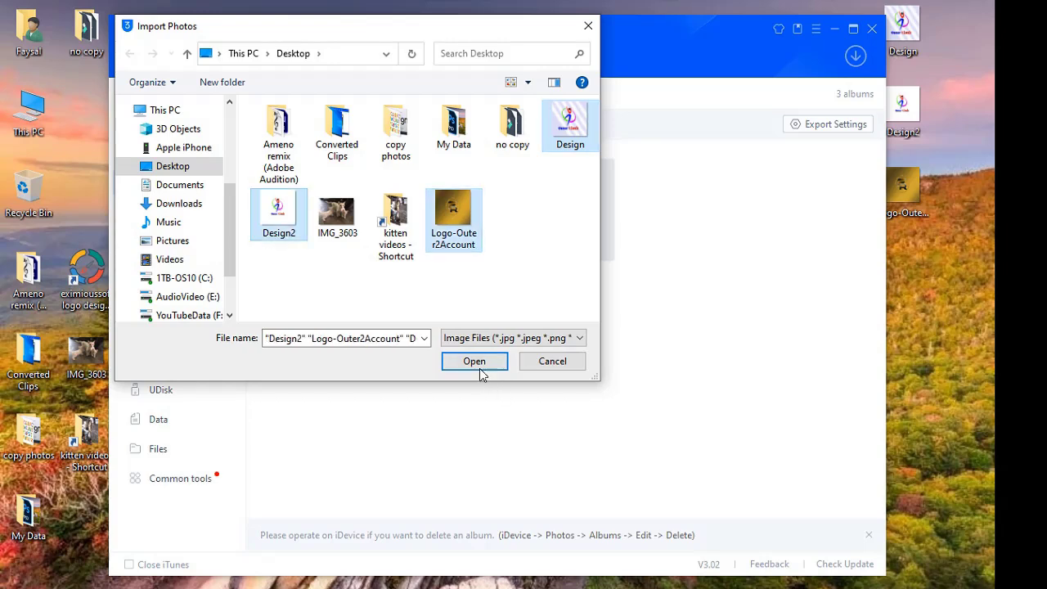
{"action": "left_click", "coordinate": [476, 364]}
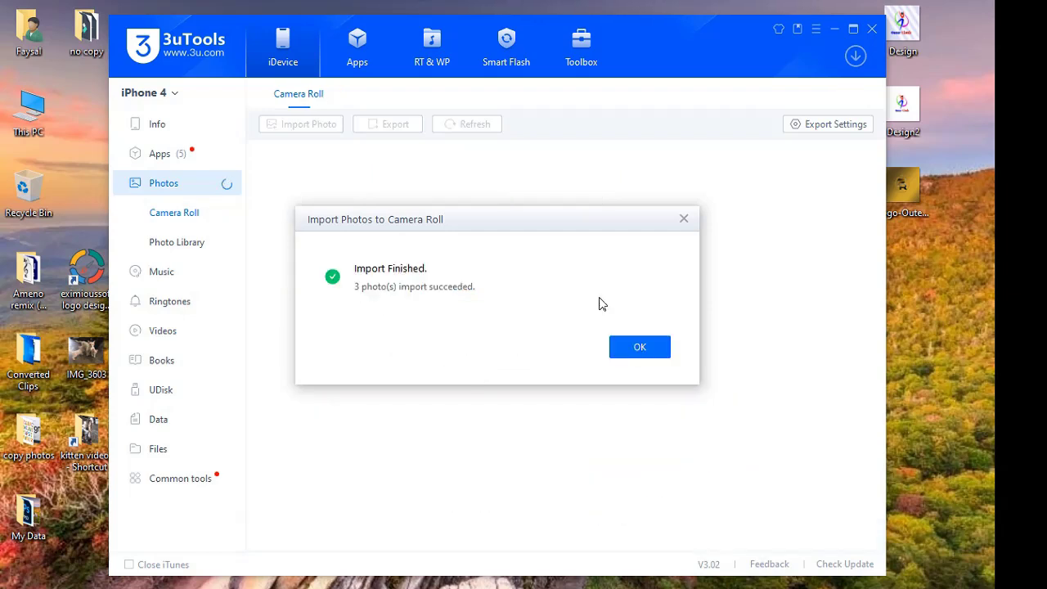
{"action": "left_click", "coordinate": [640, 347]}
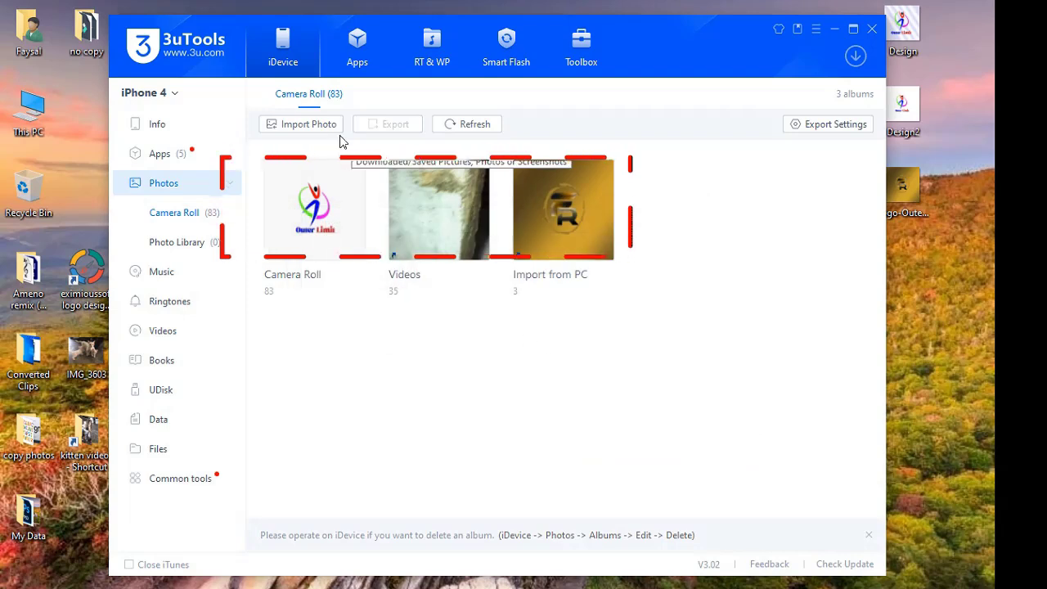
Open the Camera Roll album to check the imported photos
{"action": "left_click", "coordinate": [337, 233]}
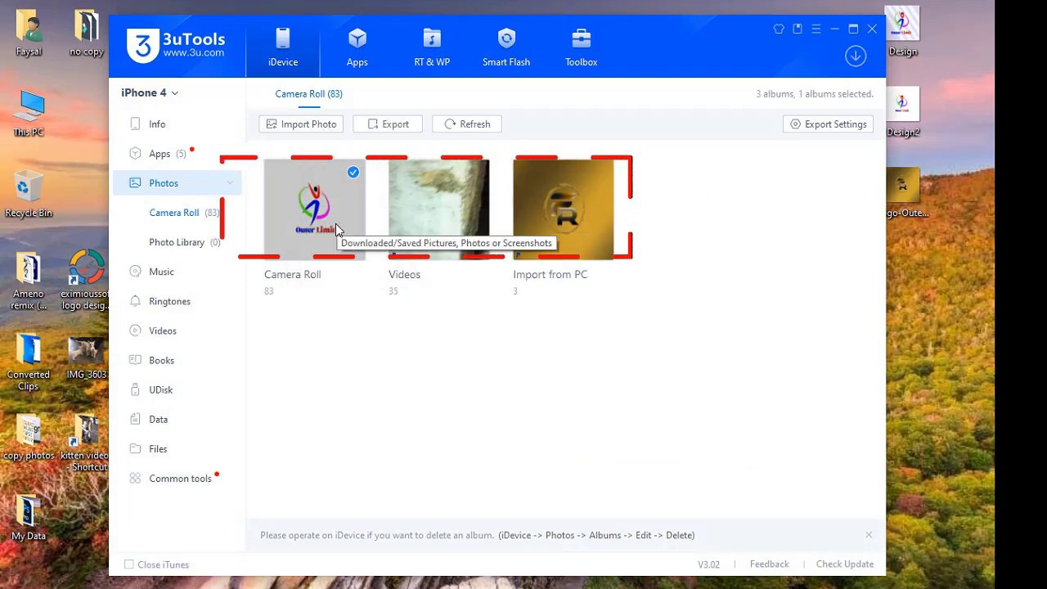
{"action": "double_click", "coordinate": [337, 234]}
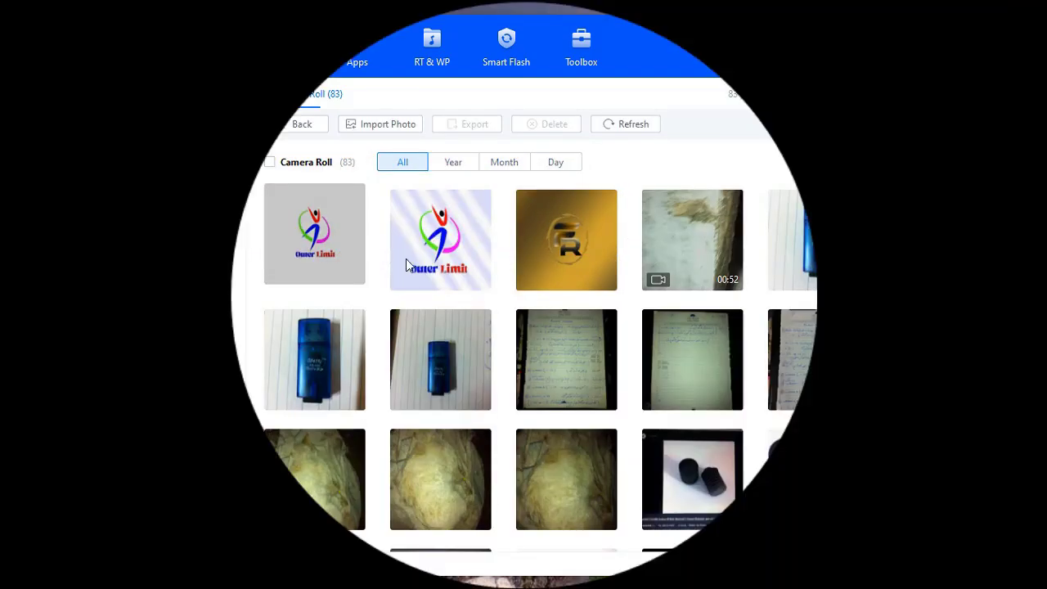